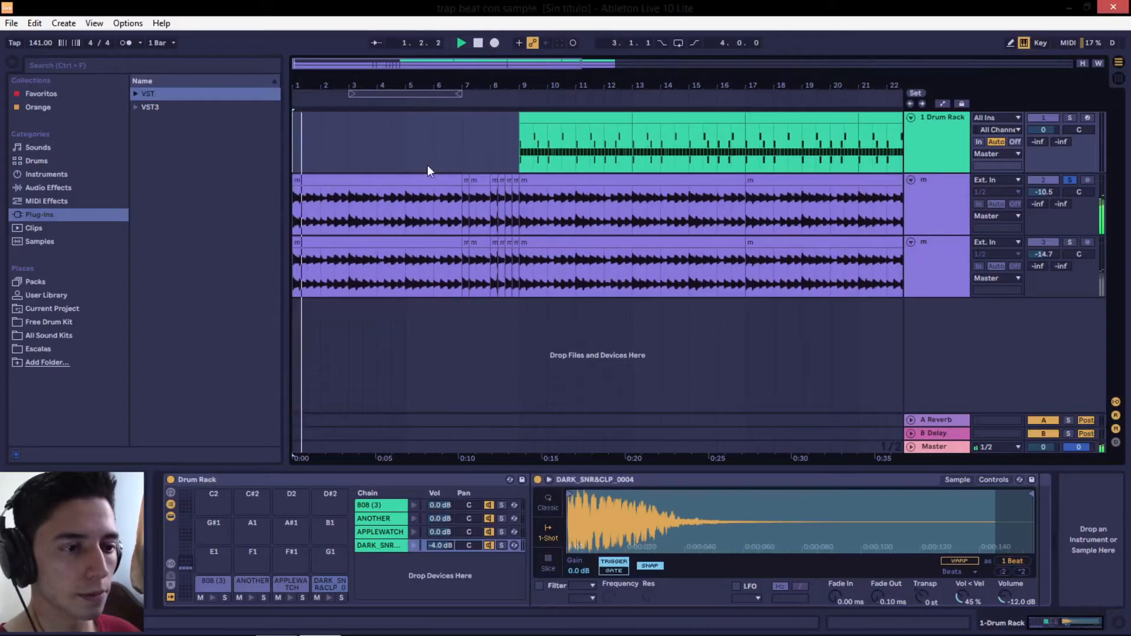
Select the opening clip on the upper audio track, open its MagicSwitch plug-in window and play the track
{"action": "left_click", "coordinate": [386, 177]}
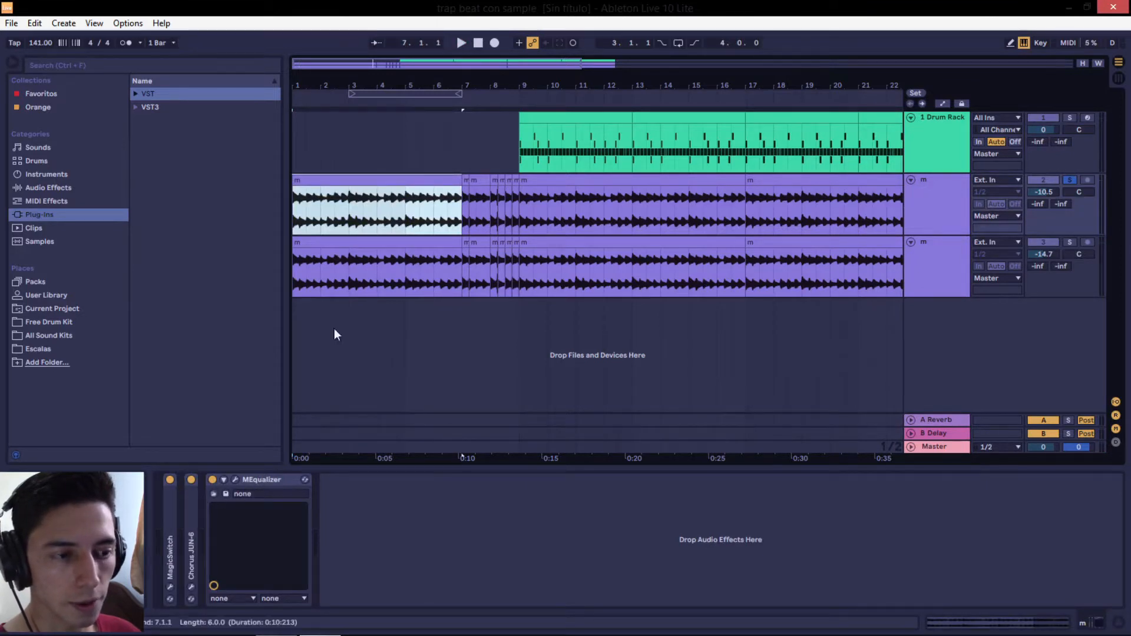
{"action": "left_click", "coordinate": [172, 522]}
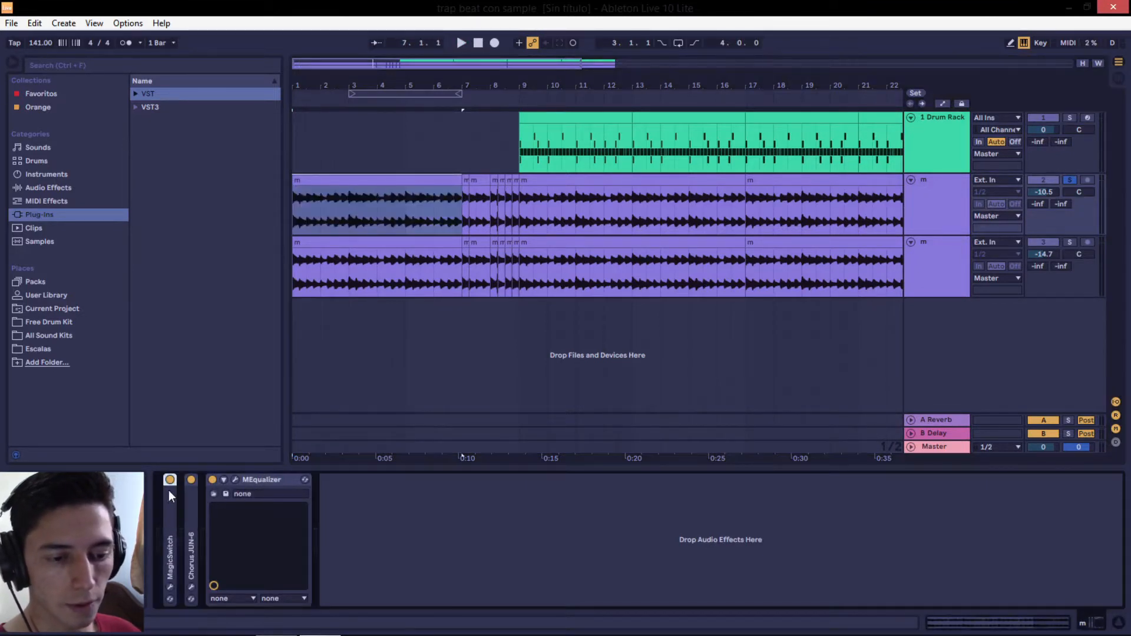
{"action": "left_click", "coordinate": [169, 588]}
{"action": "left_click_drag", "start_coordinate": [198, 153], "coordinate": [694, 228]}
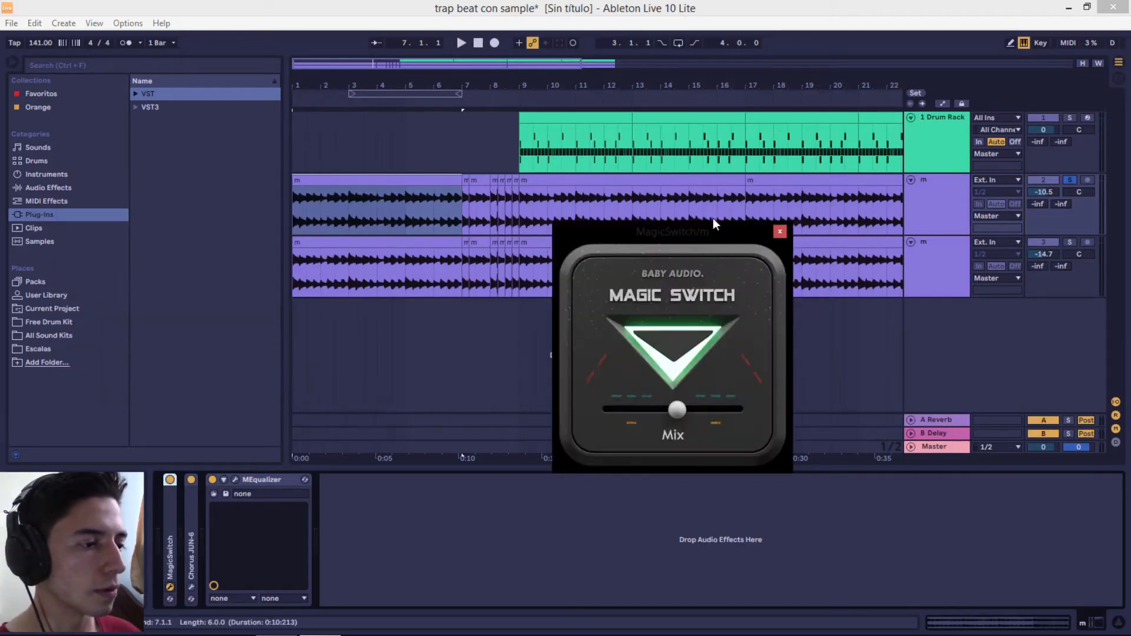
{"action": "key", "text": "space"}
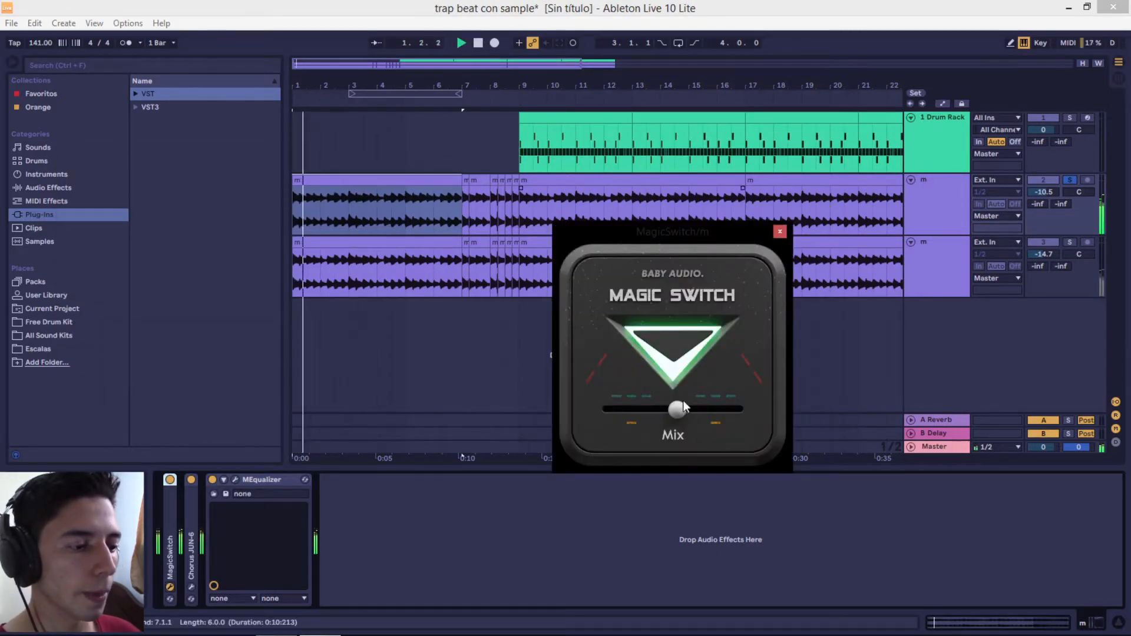
Disable MagicSwitch, Chorus JUN-6 and MEqualizer on the upper audio track and listen to the unprocessed sample
{"action": "key", "text": "space"}
{"action": "left_click", "coordinate": [170, 480]}
{"action": "left_click", "coordinate": [190, 480]}
{"action": "left_click", "coordinate": [214, 479]}
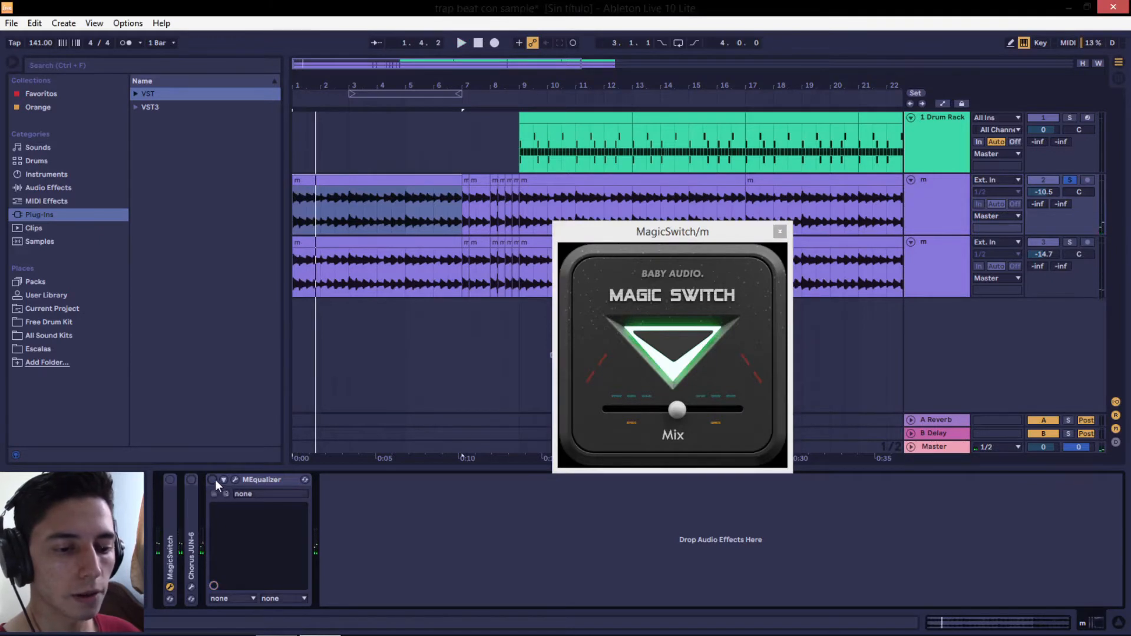
{"action": "key", "text": "space"}
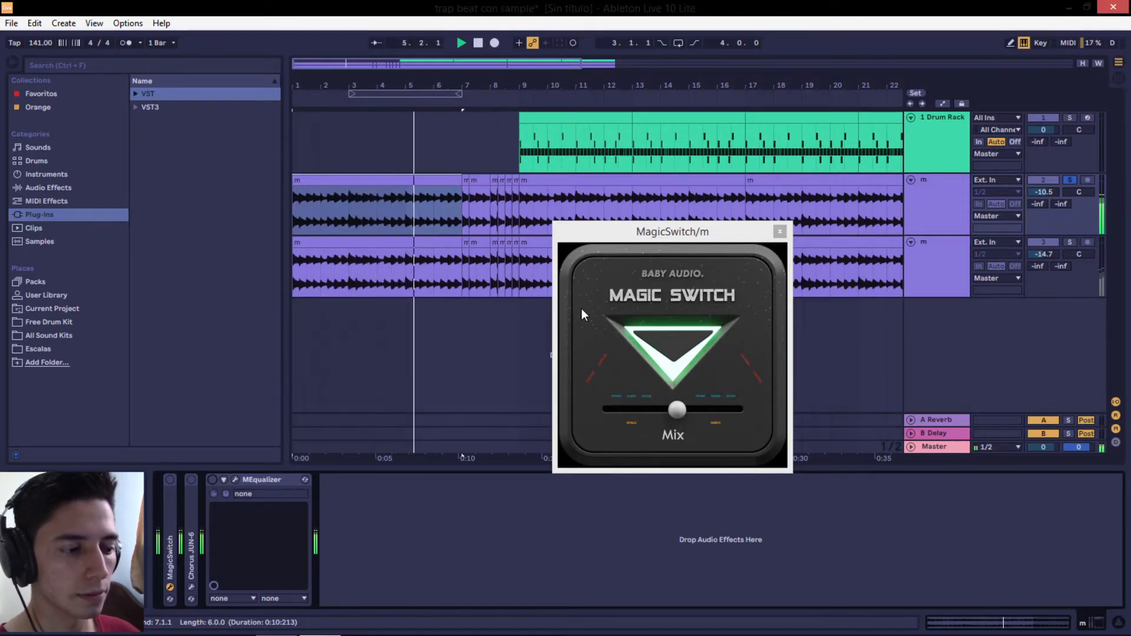
Re-enable MagicSwitch, Chorus JUN-6 and MEqualizer on the upper audio track and listen to the processed sample
{"action": "left_click", "coordinate": [170, 479]}
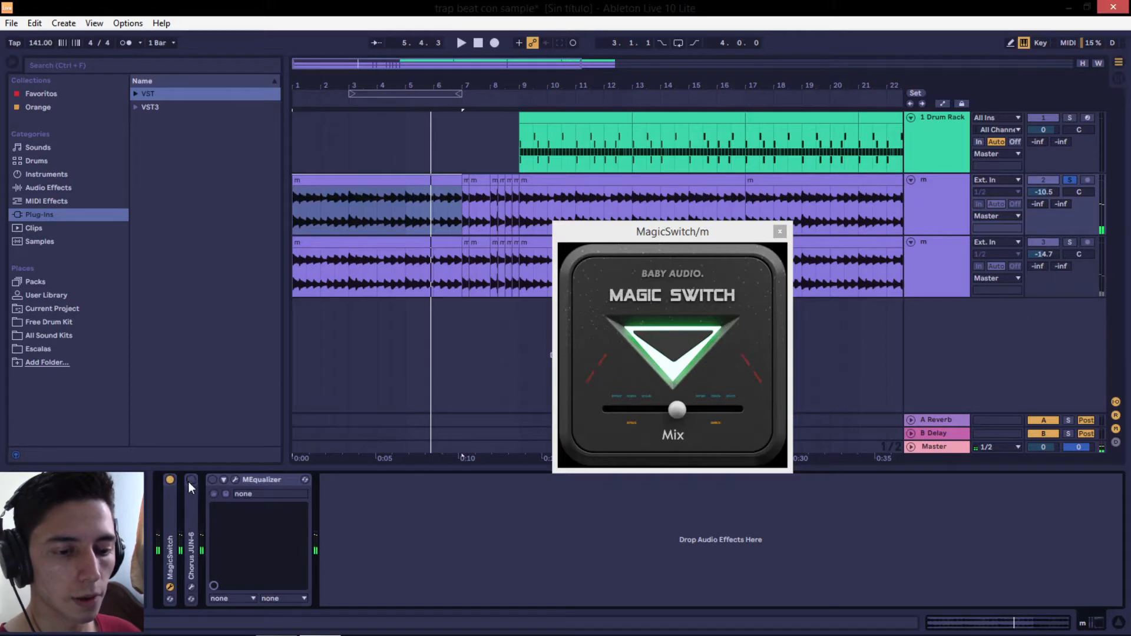
{"action": "left_click", "coordinate": [190, 479]}
{"action": "left_click", "coordinate": [212, 479]}
{"action": "key", "text": "space"}
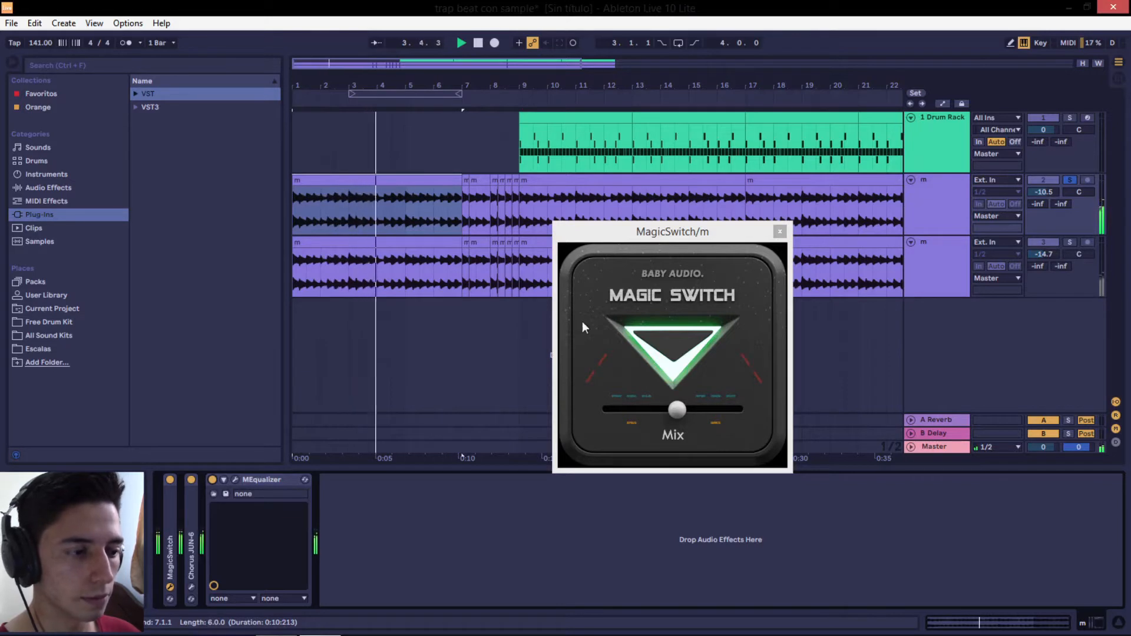
Toggle the Magic Switch effect off and on during playback to compare its sound, leaving it on
{"action": "left_click", "coordinate": [664, 338]}
{"action": "left_click", "coordinate": [668, 343]}
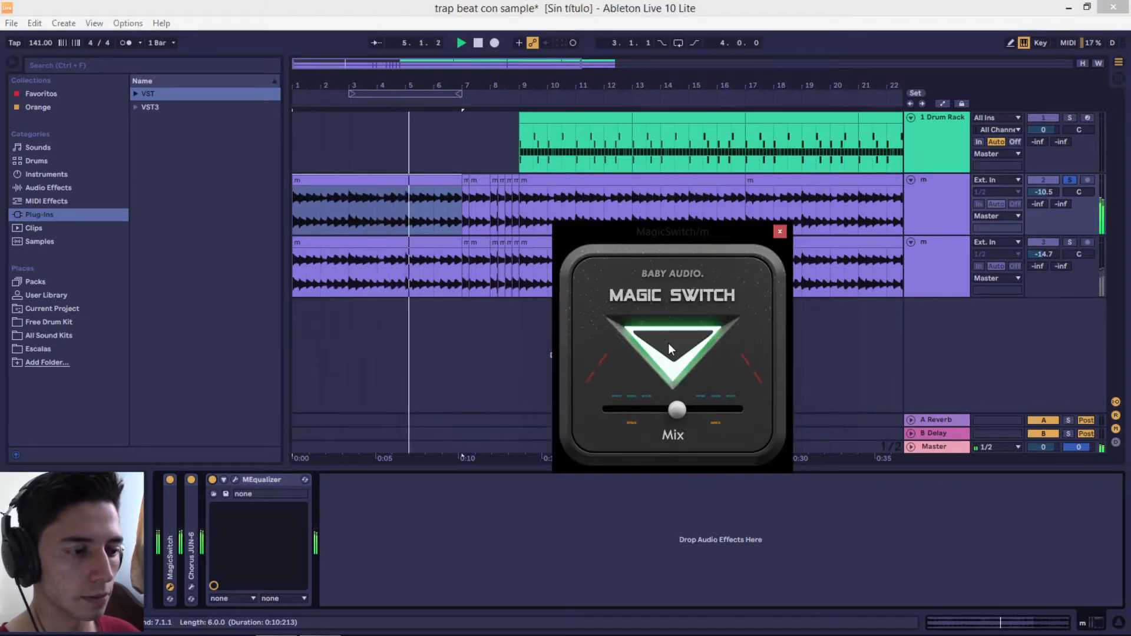
{"action": "left_click", "coordinate": [668, 343]}
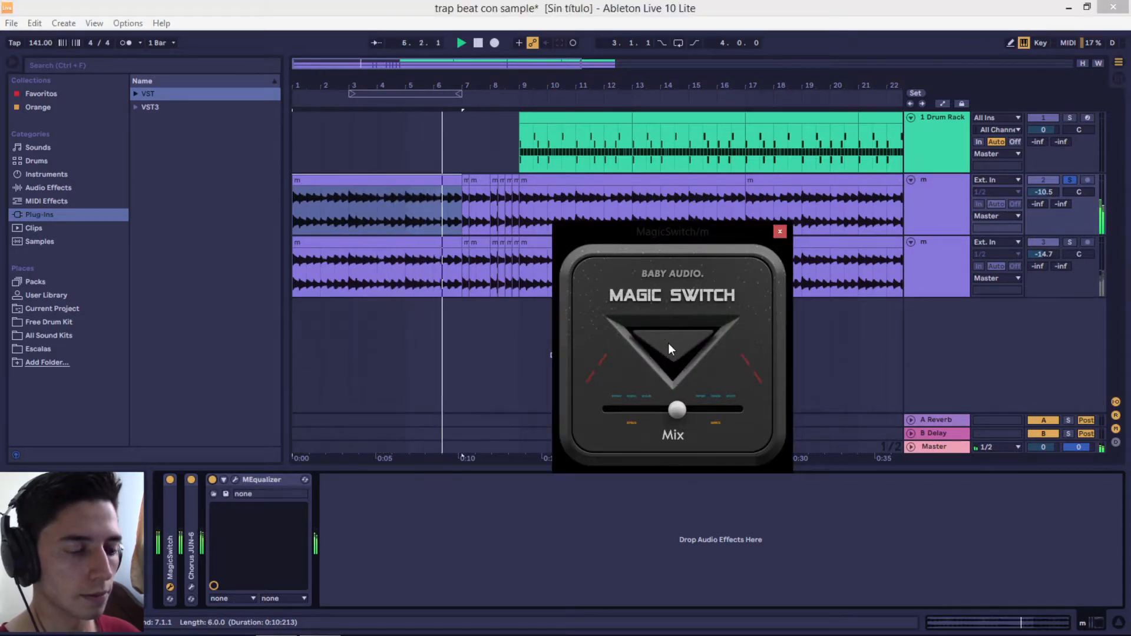
{"action": "left_click", "coordinate": [668, 343]}
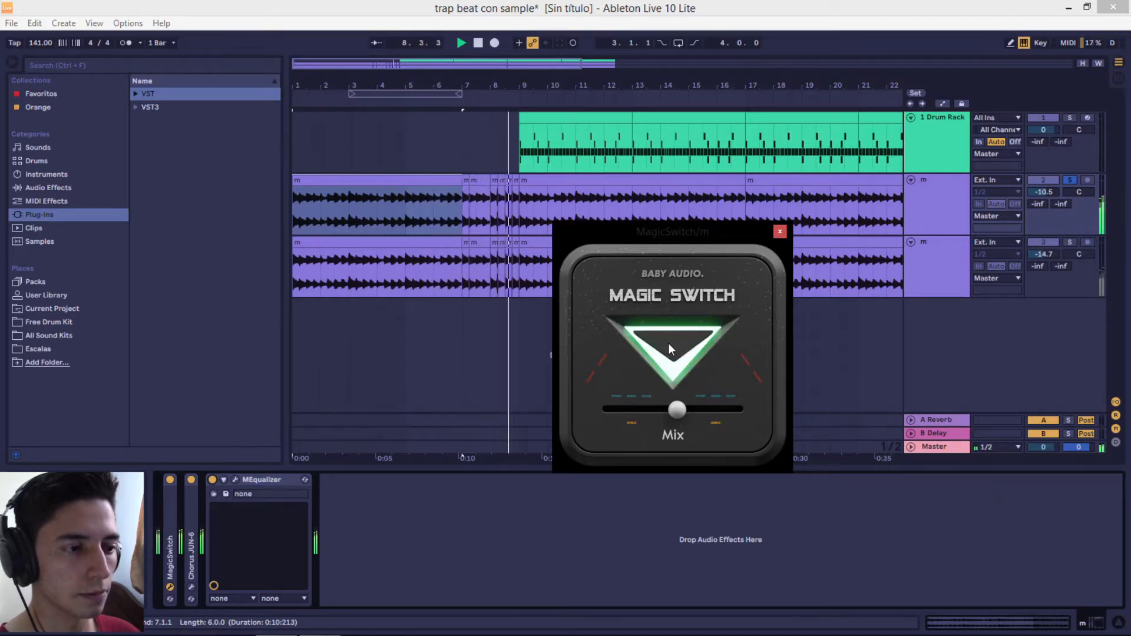
Open Chorus JUN-6 on the upper audio track and compare playback with the unit bypassed and active, ending with it active
{"action": "double_click", "coordinate": [194, 539]}
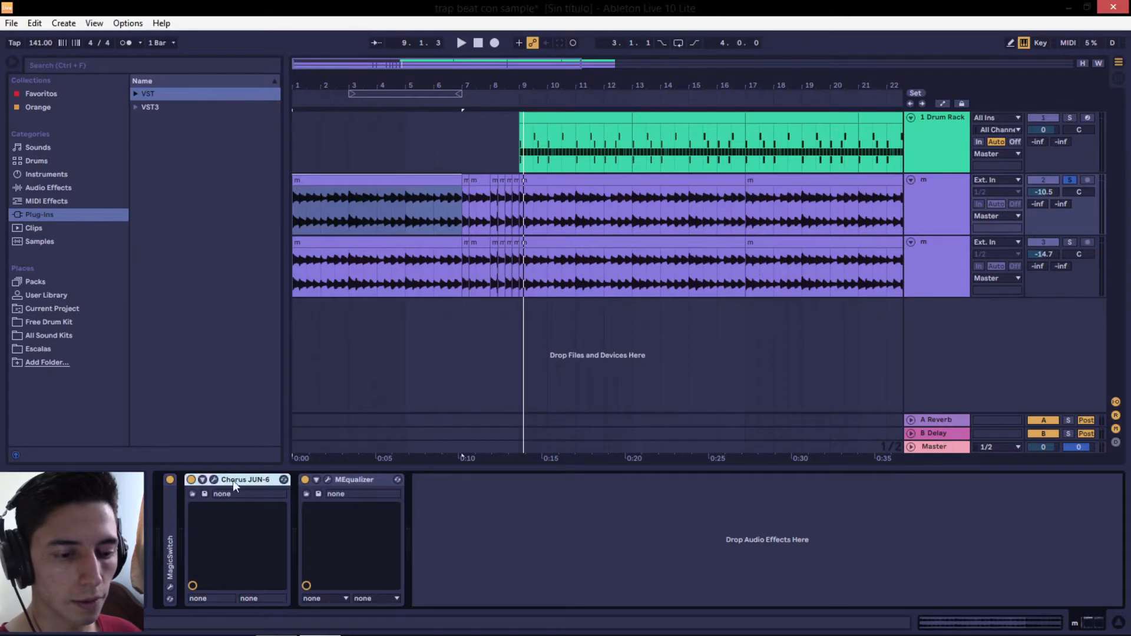
{"action": "left_click", "coordinate": [214, 480]}
{"action": "left_click_drag", "start_coordinate": [379, 164], "coordinate": [727, 166]}
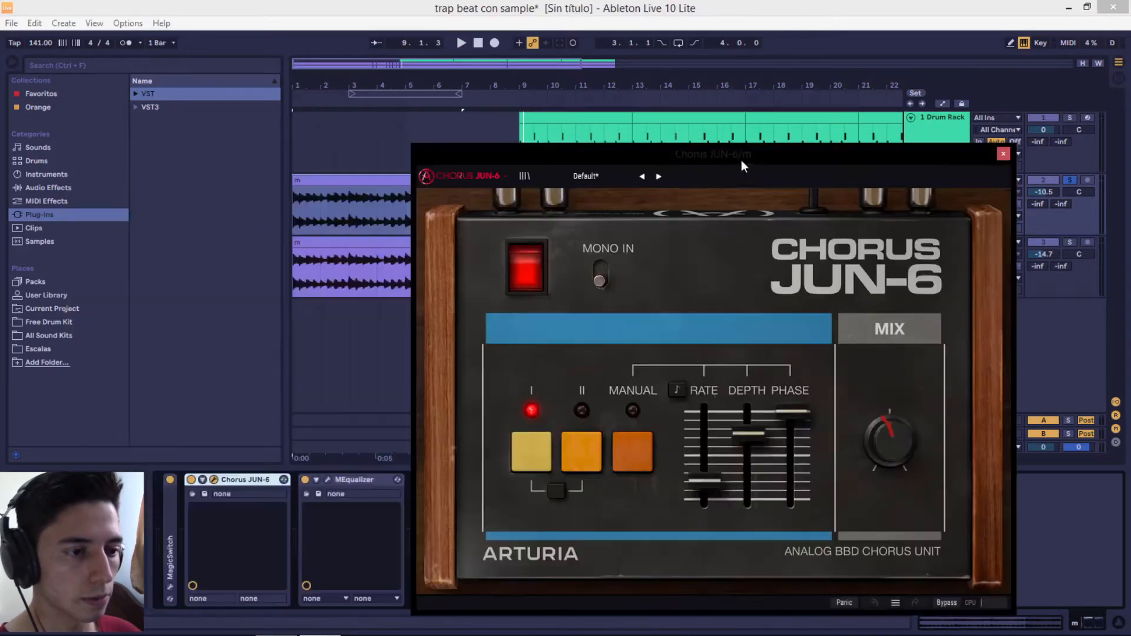
{"action": "key", "text": "space"}
{"action": "left_click", "coordinate": [532, 267]}
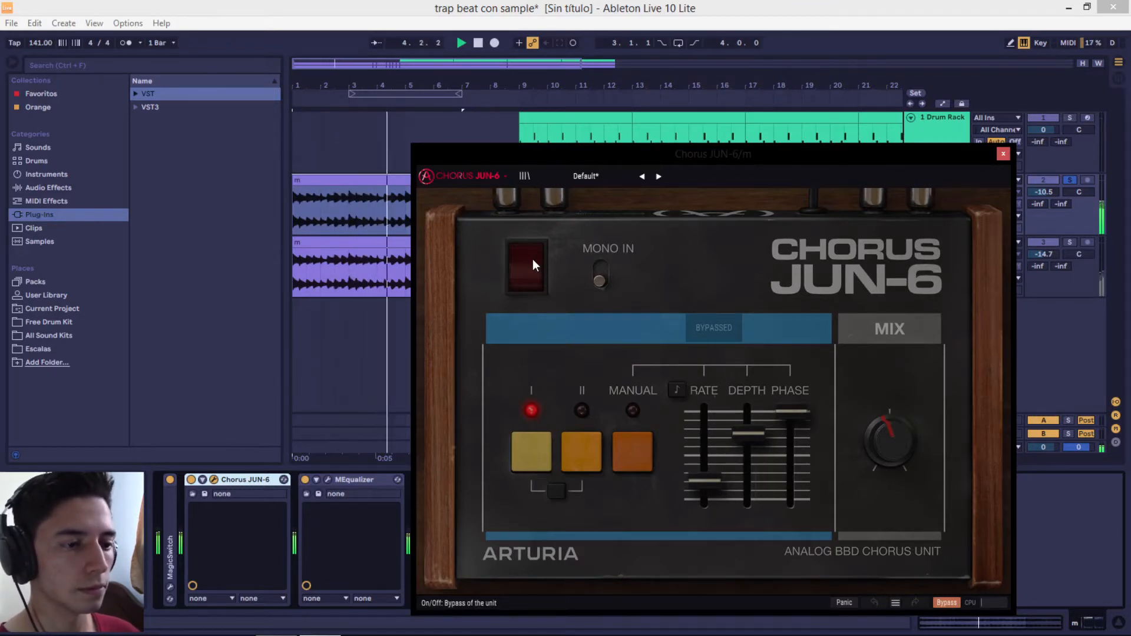
{"action": "left_click", "coordinate": [533, 264]}
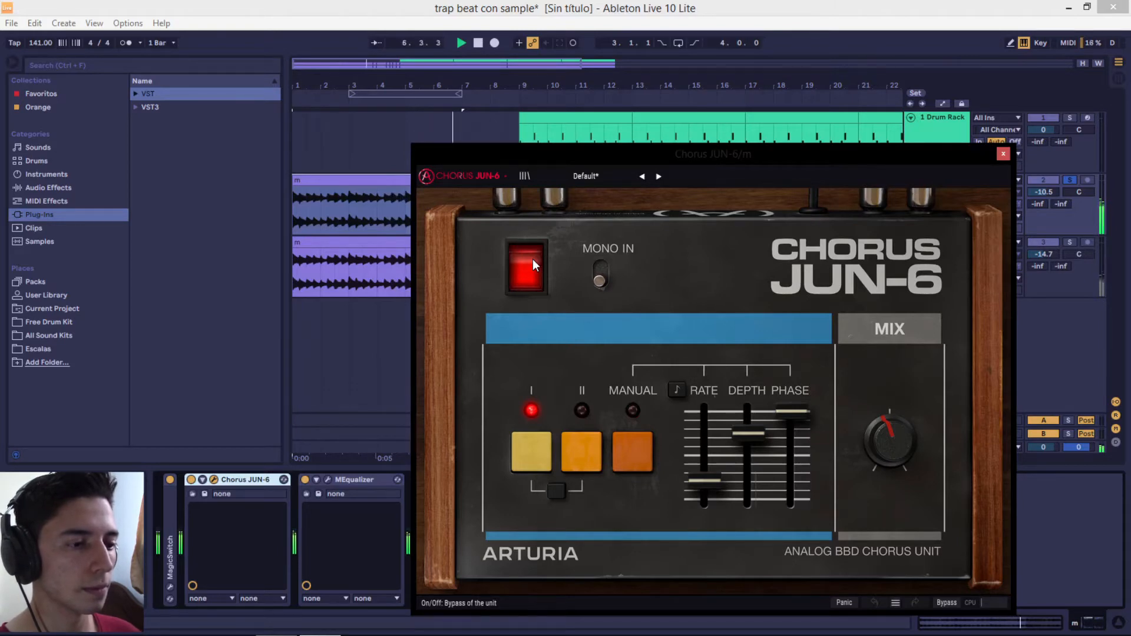
{"action": "left_click", "coordinate": [532, 261]}
{"action": "left_click", "coordinate": [533, 260]}
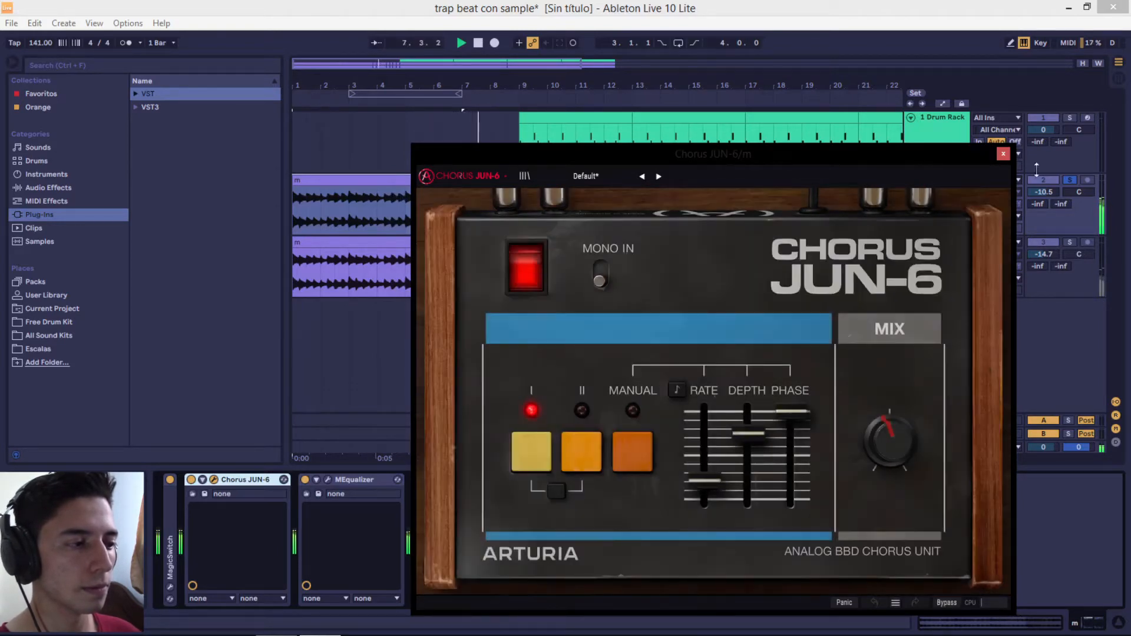
{"action": "left_click", "coordinate": [1003, 154]}
Open MEqualizer on the upper audio track and examine its EQ curve
{"action": "left_click", "coordinate": [328, 480]}
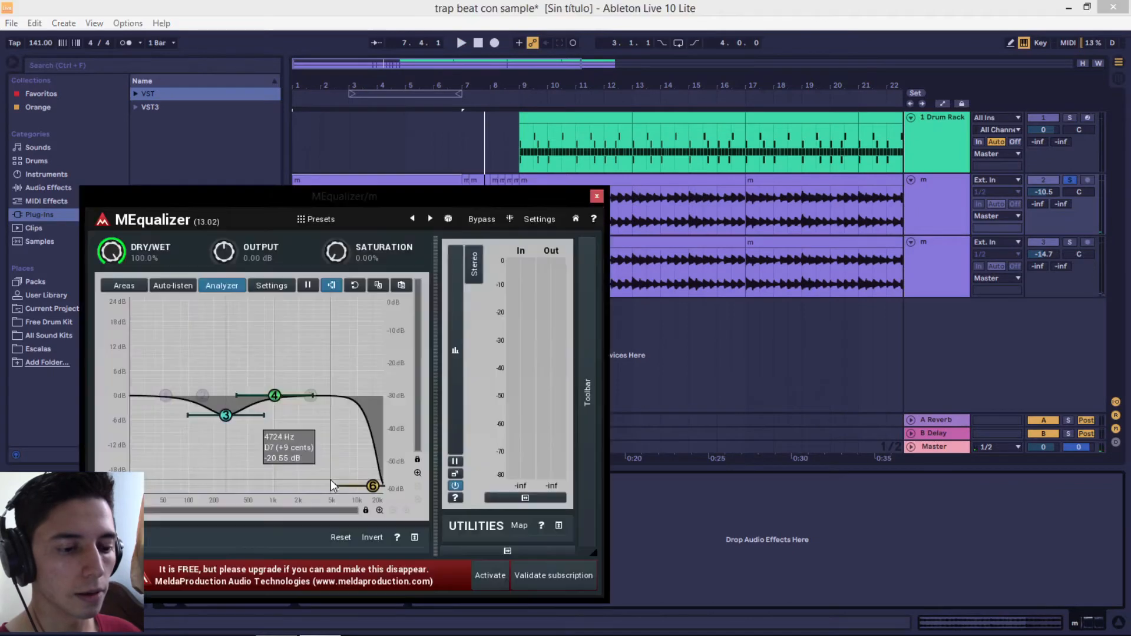
{"action": "left_click_drag", "start_coordinate": [401, 195], "coordinate": [612, 179]}
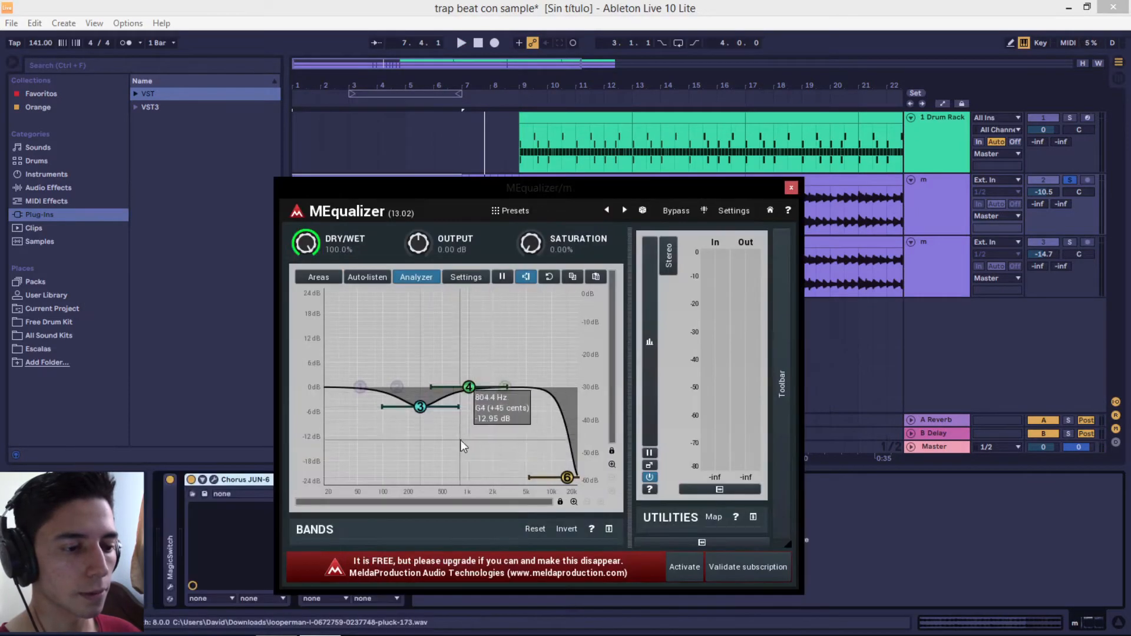
Play the lower audio track soloed, and expand the Reverb and Fresh Air devices in its effect chain
{"action": "key", "text": "space"}
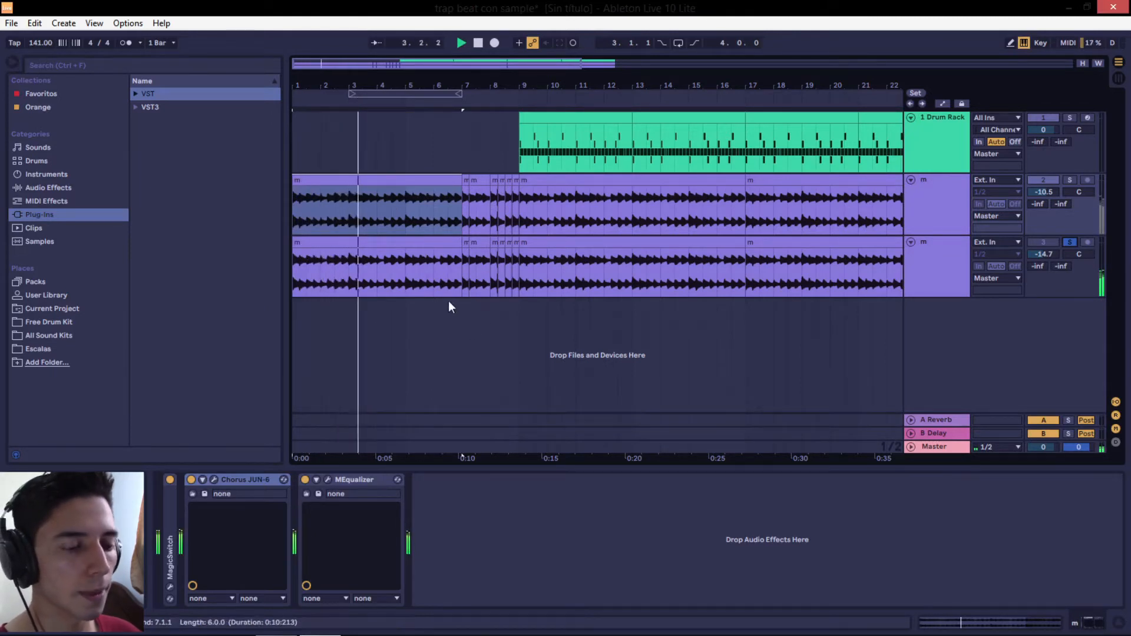
{"action": "left_click", "coordinate": [943, 267]}
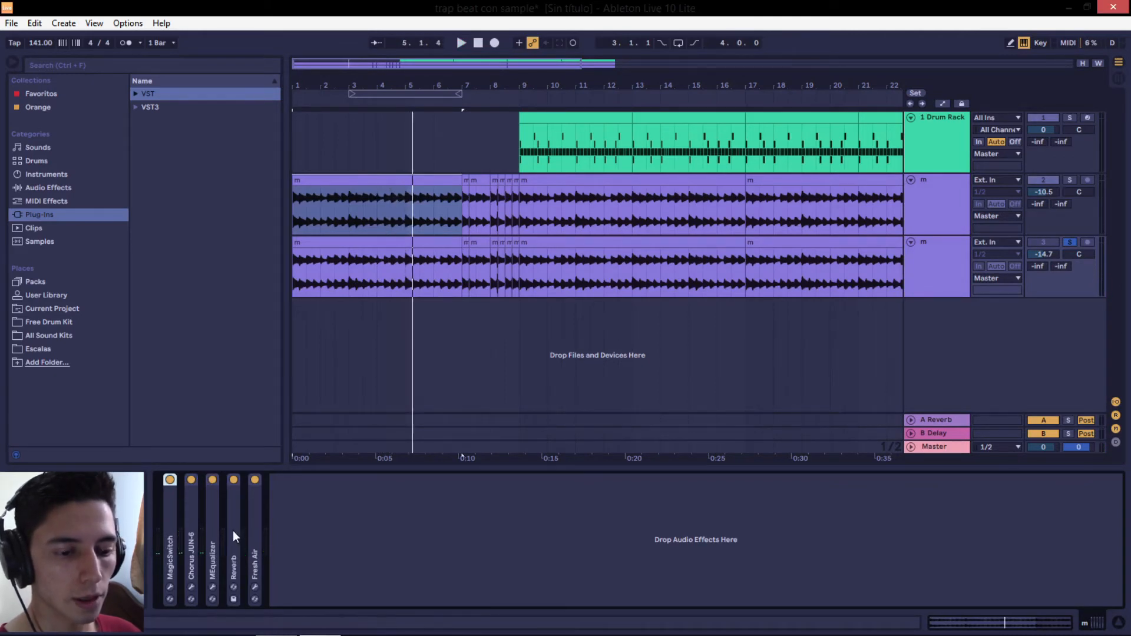
{"action": "double_click", "coordinate": [231, 507]}
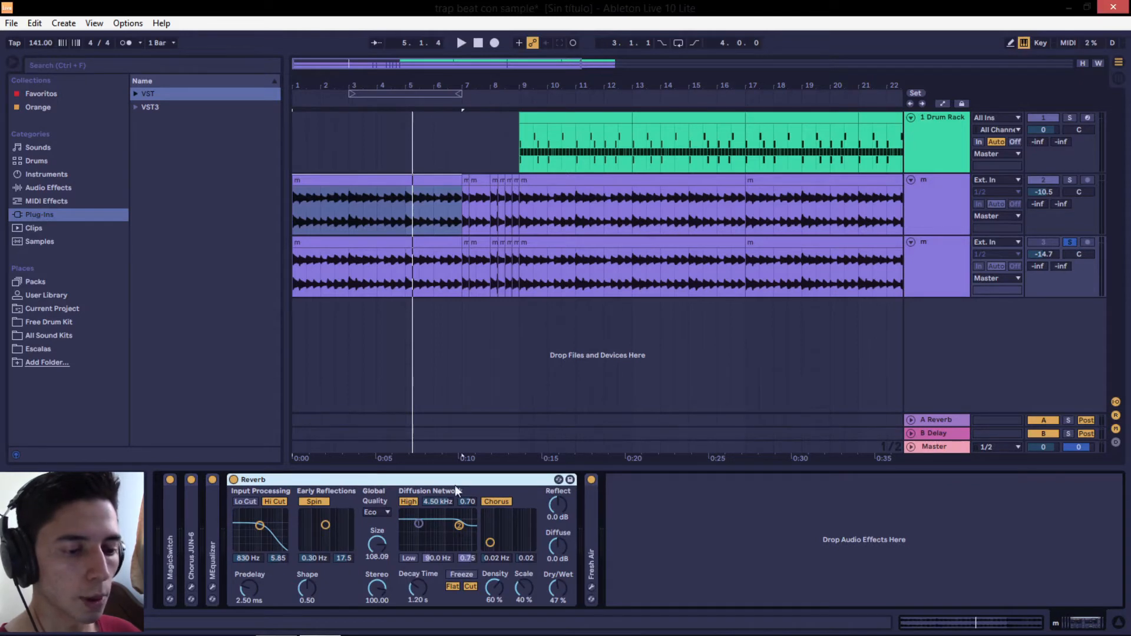
{"action": "double_click", "coordinate": [590, 514]}
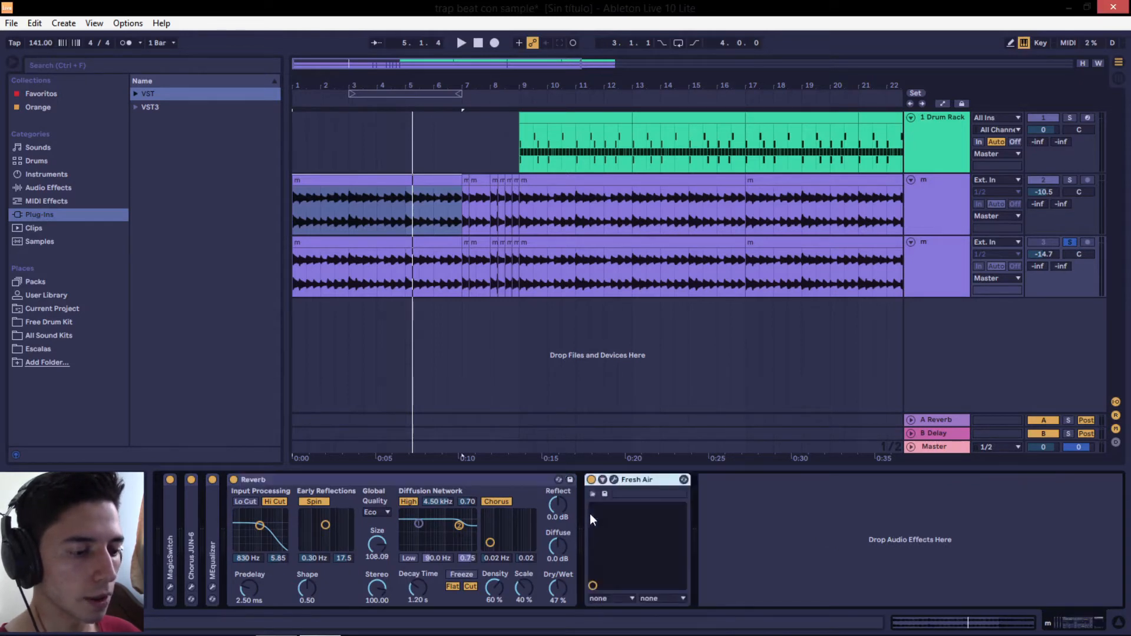
Open the Fresh Air plug-in window and compare playback with its processing bypassed and active, ending with it active
{"action": "left_click", "coordinate": [613, 480]}
{"action": "left_click_drag", "start_coordinate": [392, 119], "coordinate": [471, 120]}
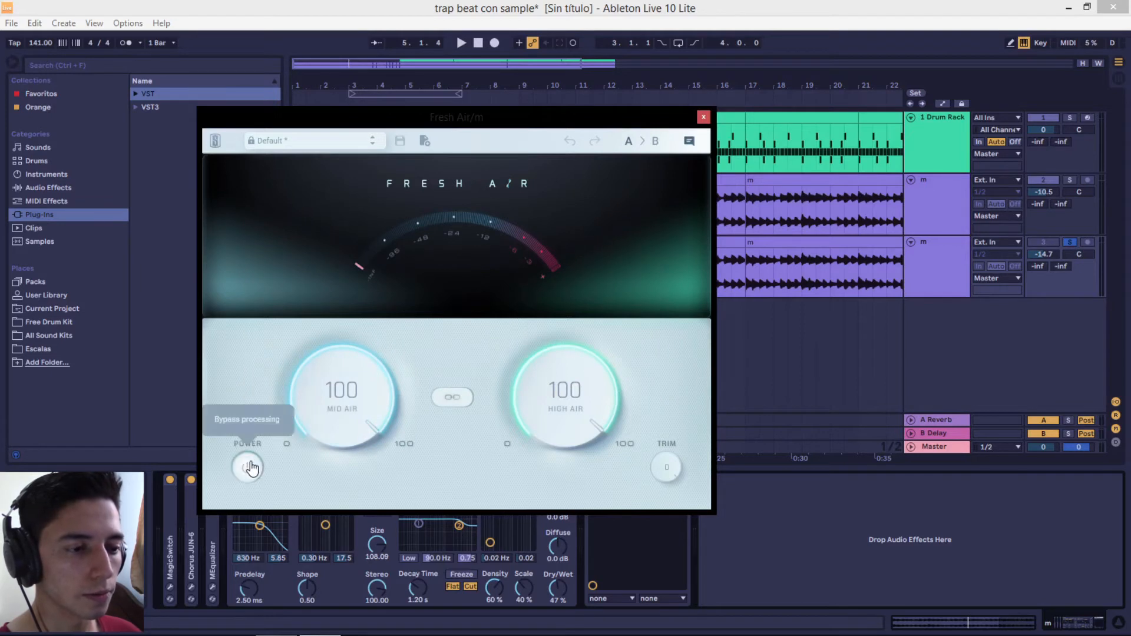
{"action": "key", "text": "space"}
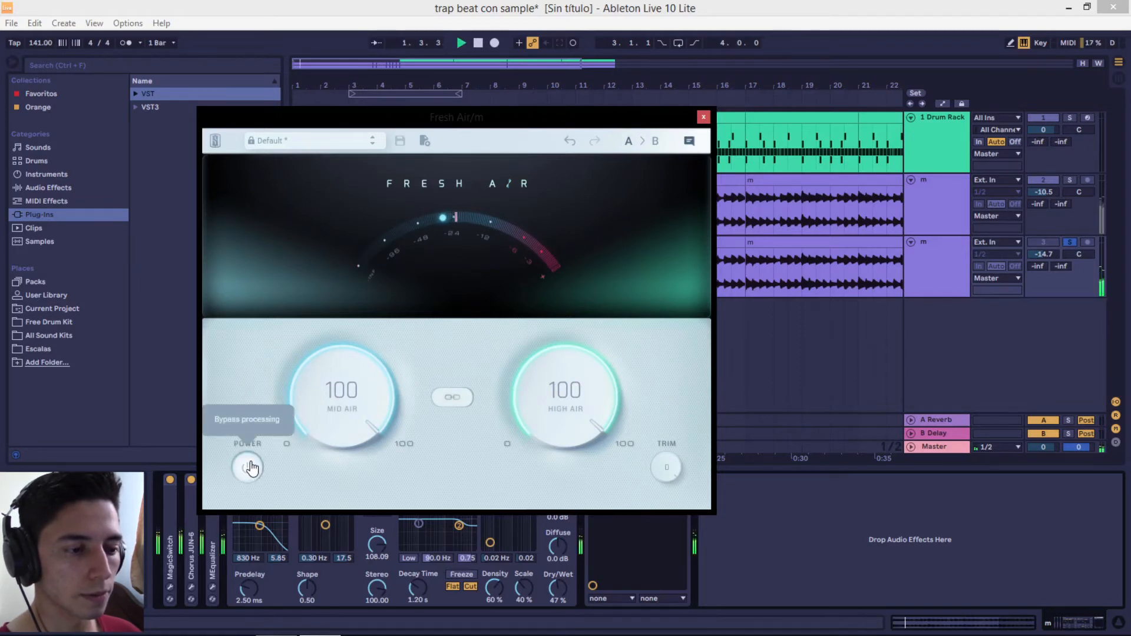
{"action": "left_click", "coordinate": [249, 468]}
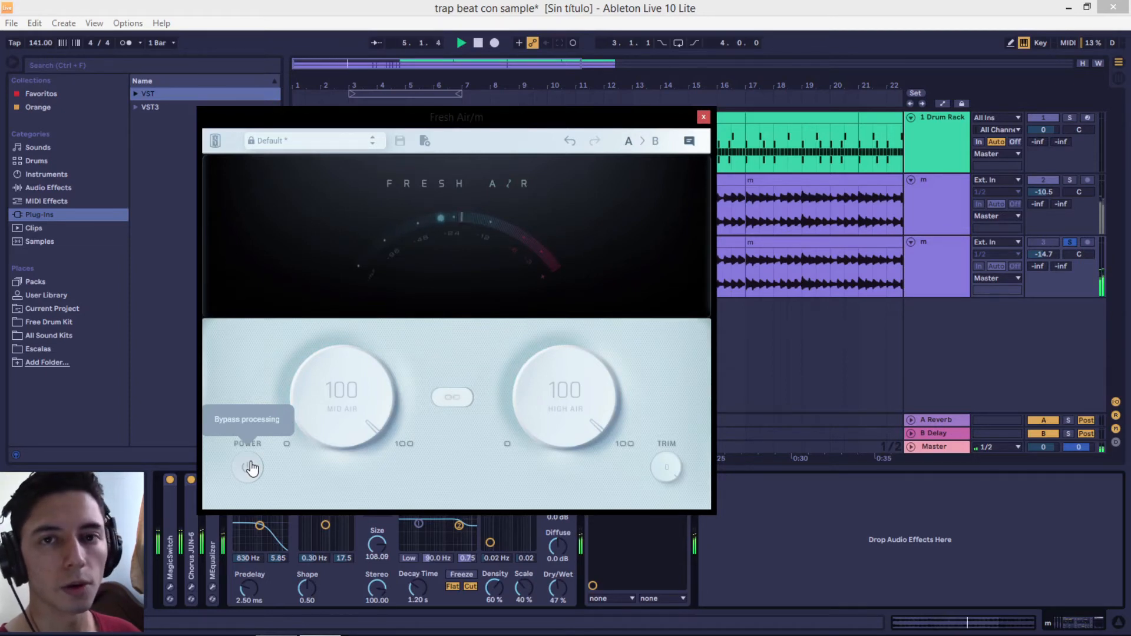
{"action": "left_click", "coordinate": [249, 467]}
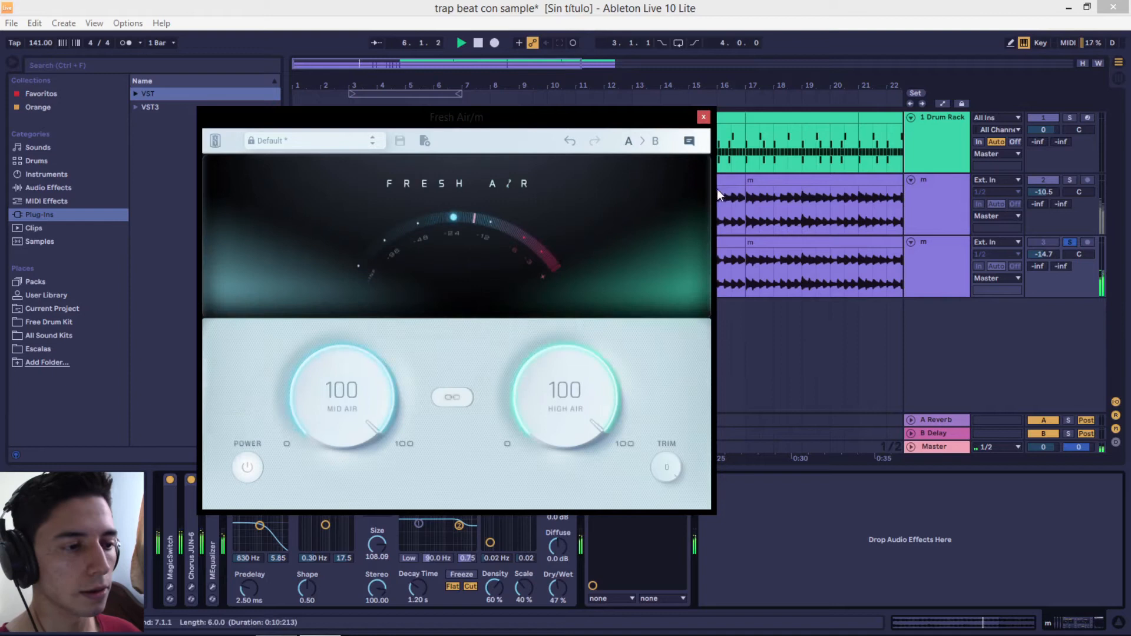
{"action": "left_click", "coordinate": [703, 117]}
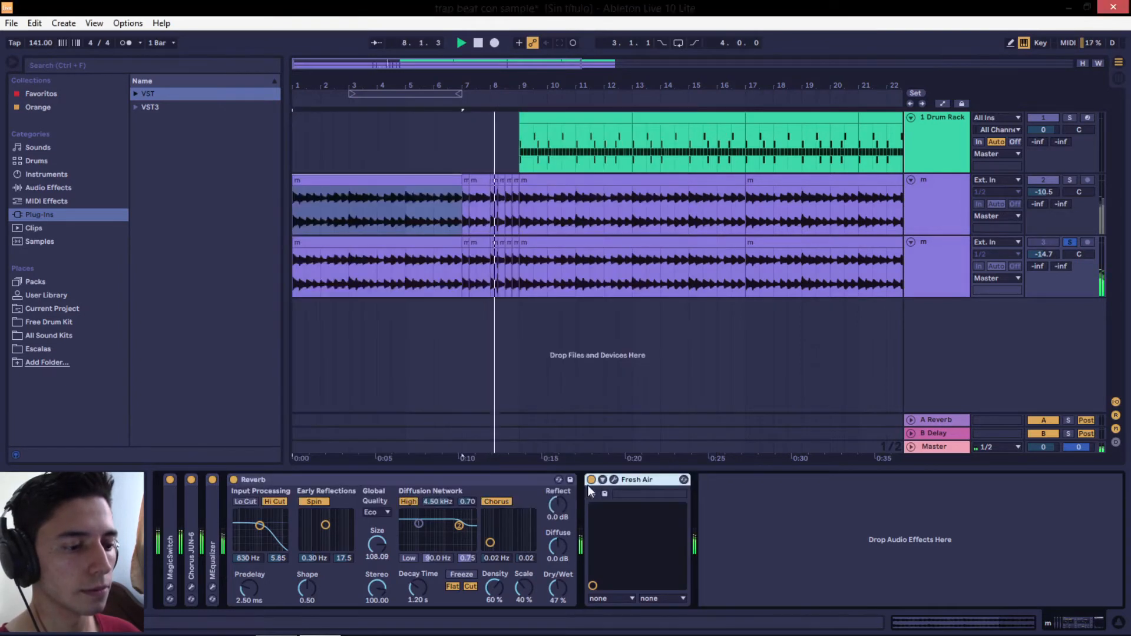
Collapse the Fresh Air and Reverb devices and turn off the lower audio track's solo
{"action": "double_click", "coordinate": [649, 480]}
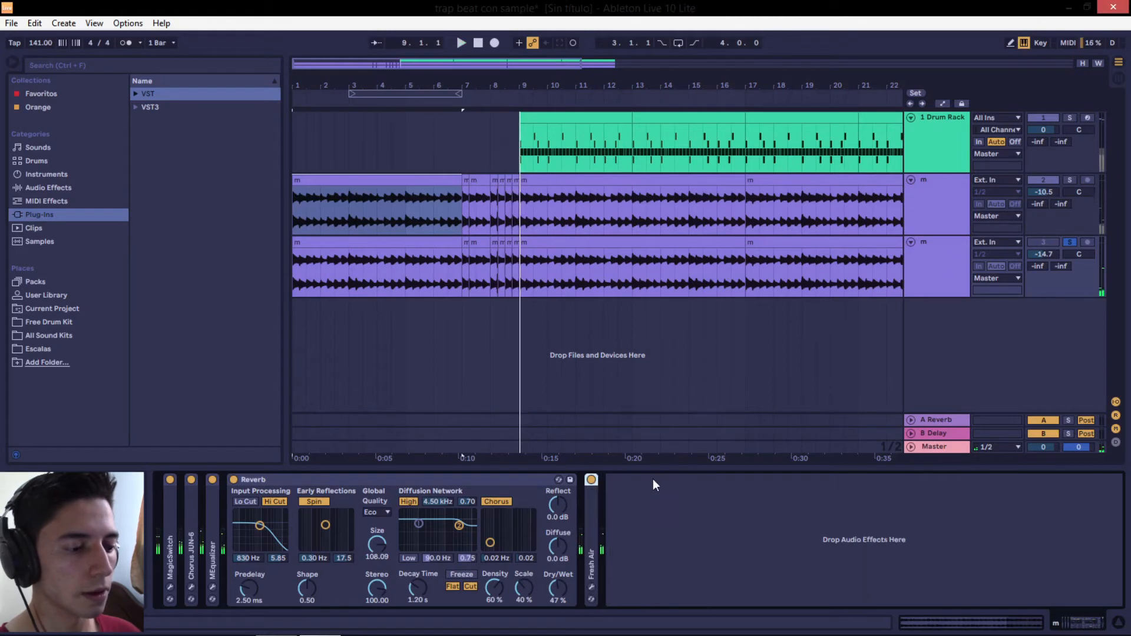
{"action": "double_click", "coordinate": [458, 484]}
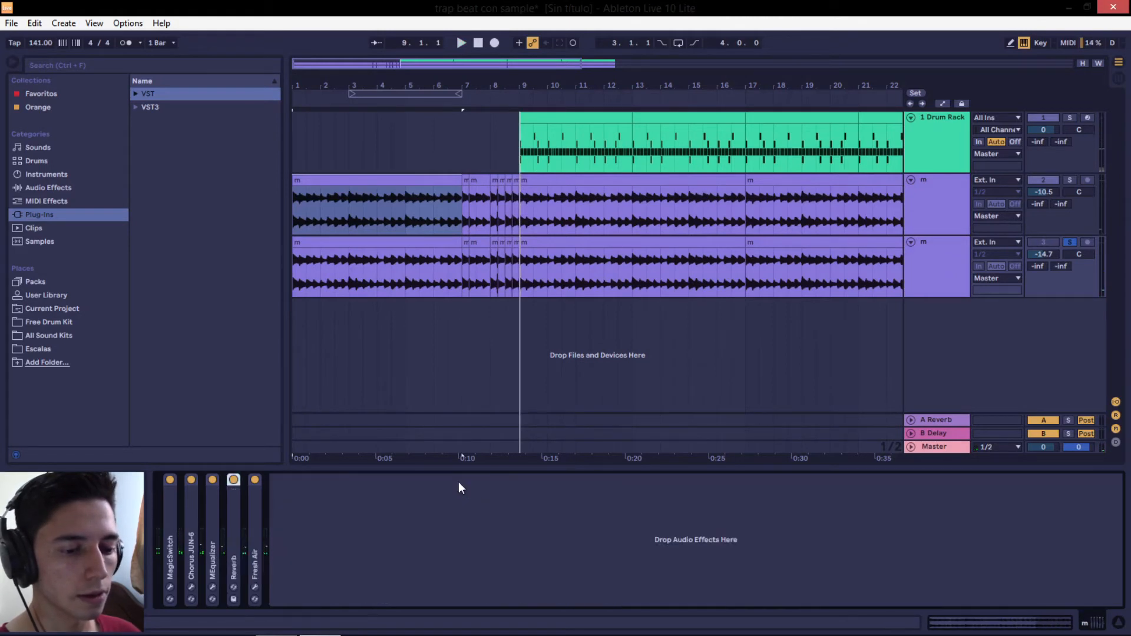
{"action": "left_click", "coordinate": [481, 43]}
{"action": "left_click", "coordinate": [1047, 177]}
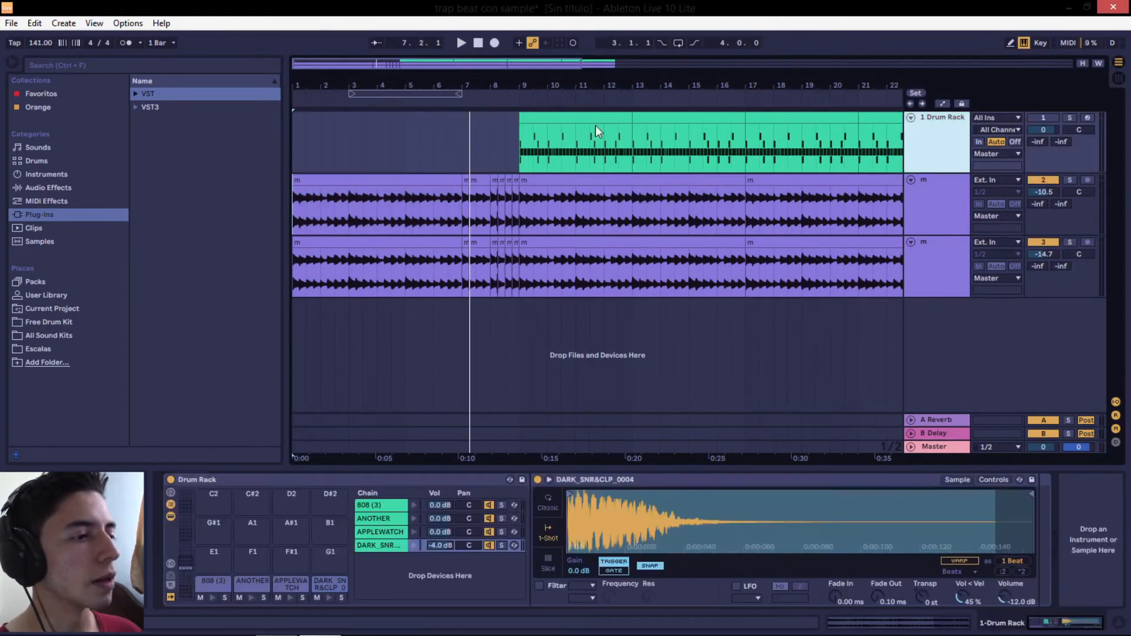
Open the first Drum Rack clip and audition its DARK_SNR&CLP_0004, APPLEWATCH, ANOTHER and 808 (3) note rows
{"action": "double_click", "coordinate": [535, 119]}
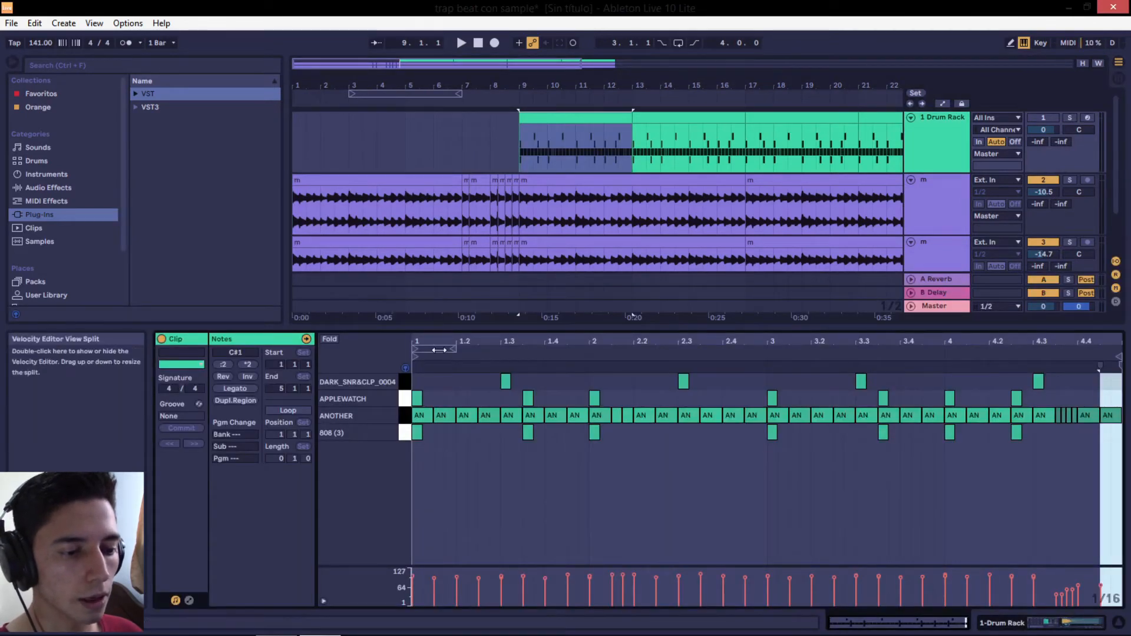
{"action": "left_click", "coordinate": [409, 381]}
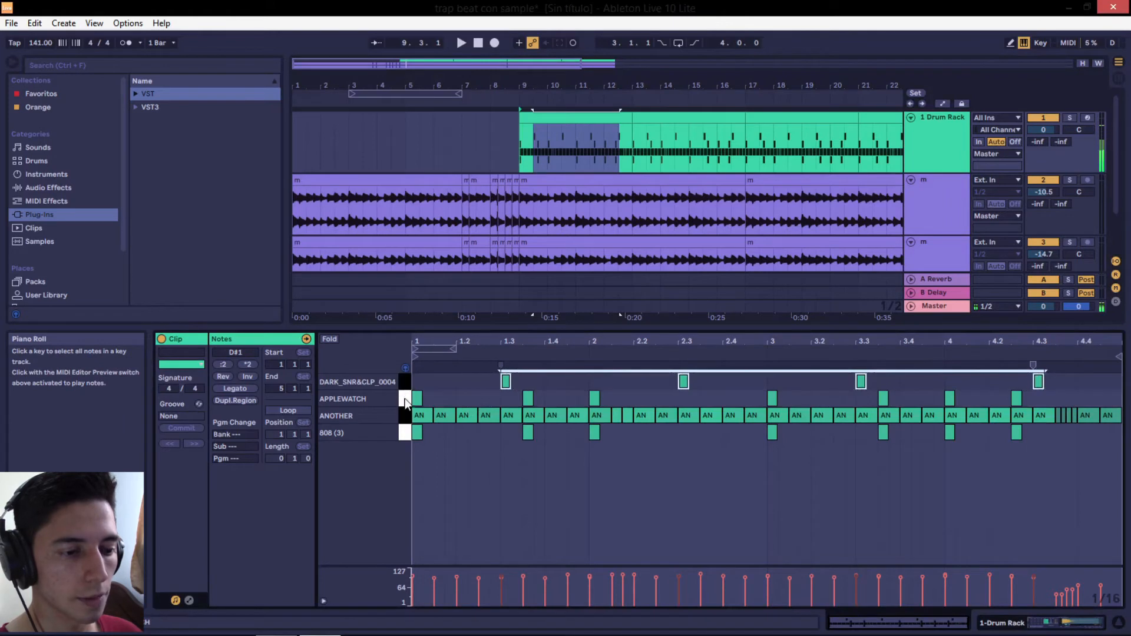
{"action": "left_click", "coordinate": [405, 400]}
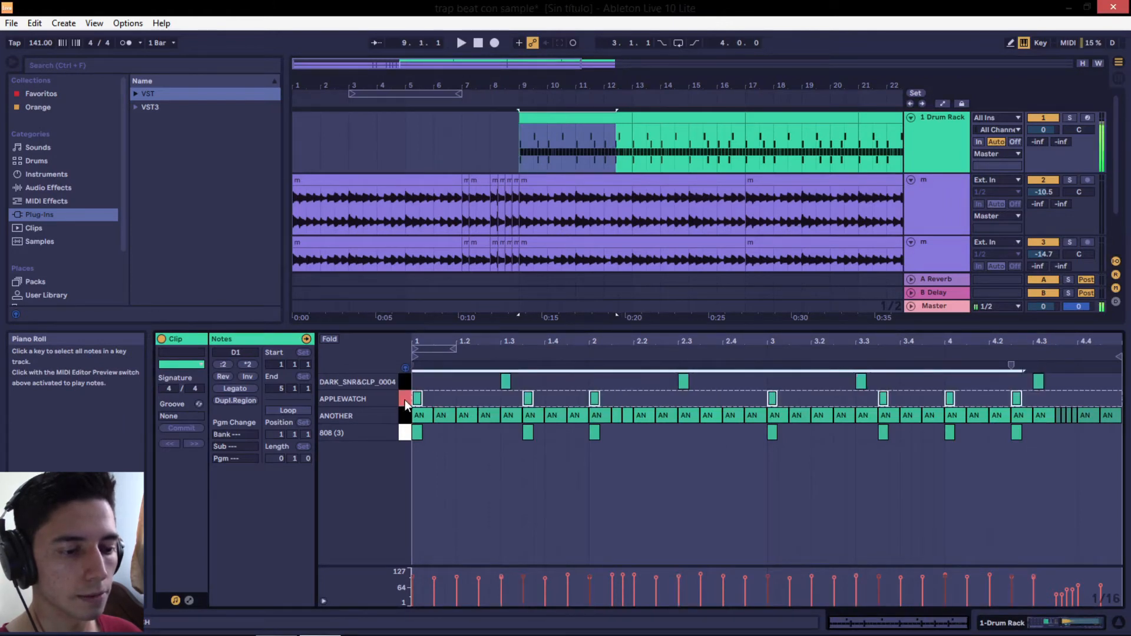
{"action": "left_click", "coordinate": [406, 416]}
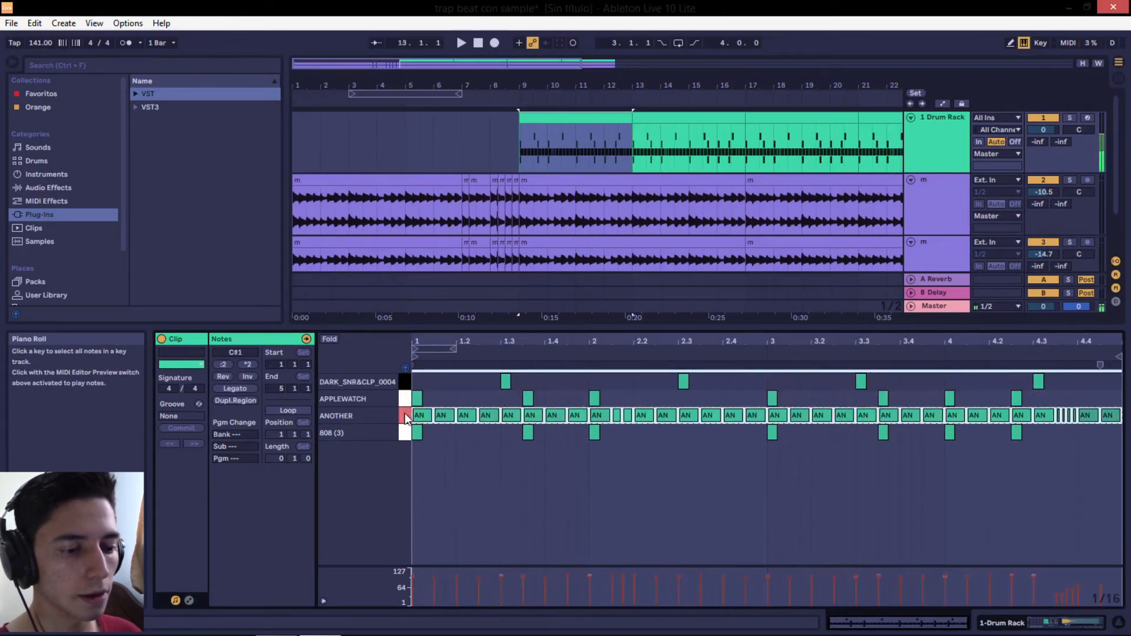
{"action": "left_click", "coordinate": [405, 434]}
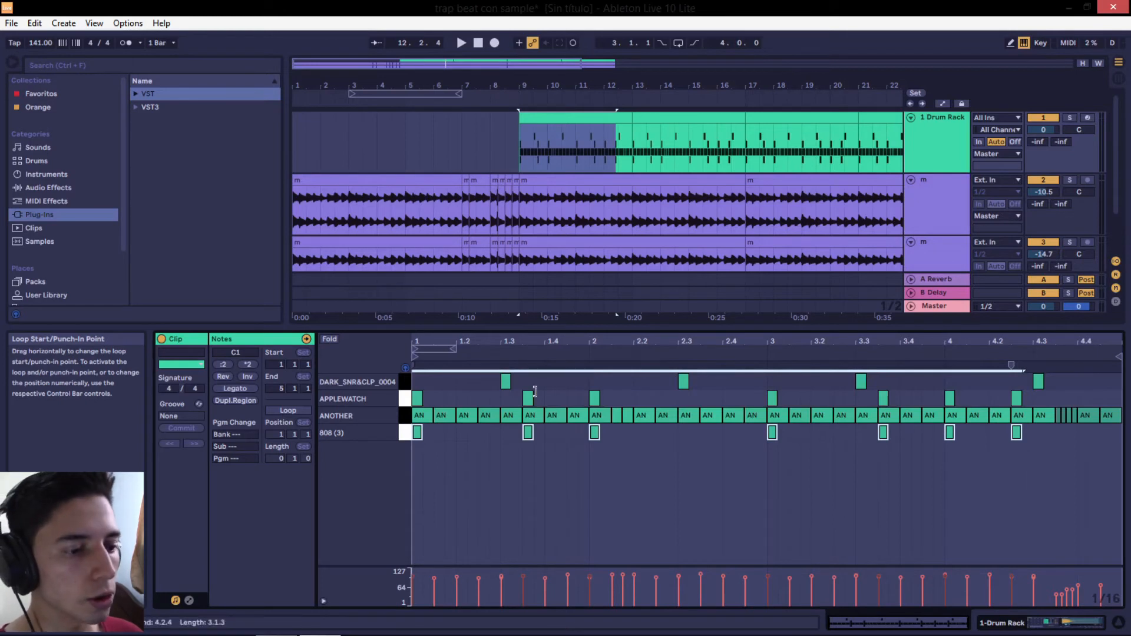
Play the drum section with the Drum Rack track soloed, and return the playhead to the start
{"action": "left_click", "coordinate": [462, 43]}
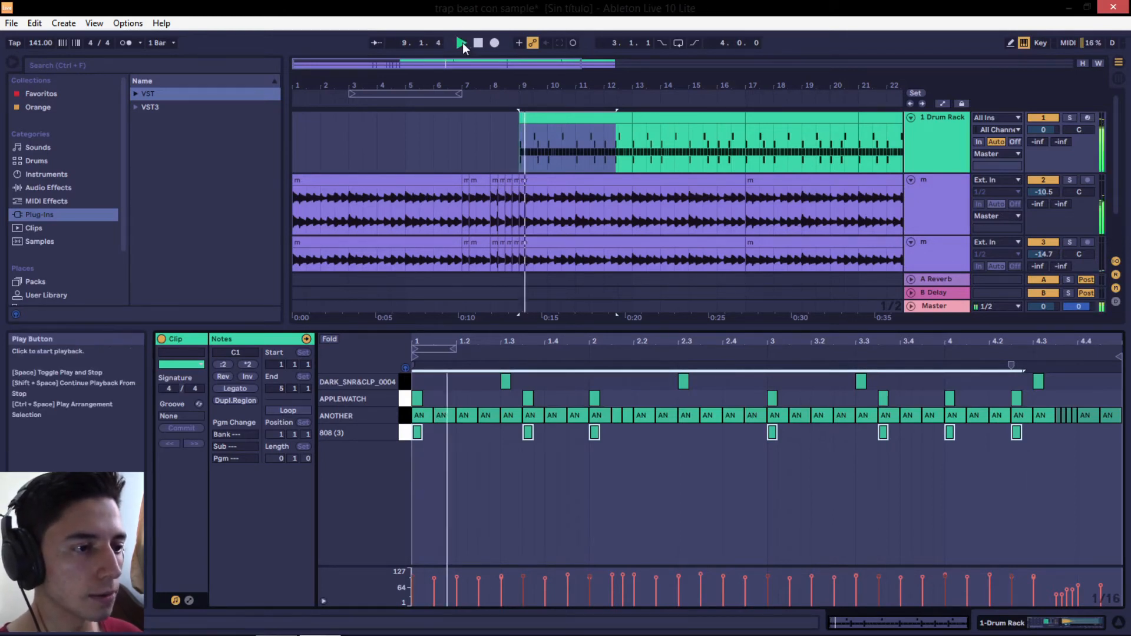
{"action": "left_click", "coordinate": [1069, 117]}
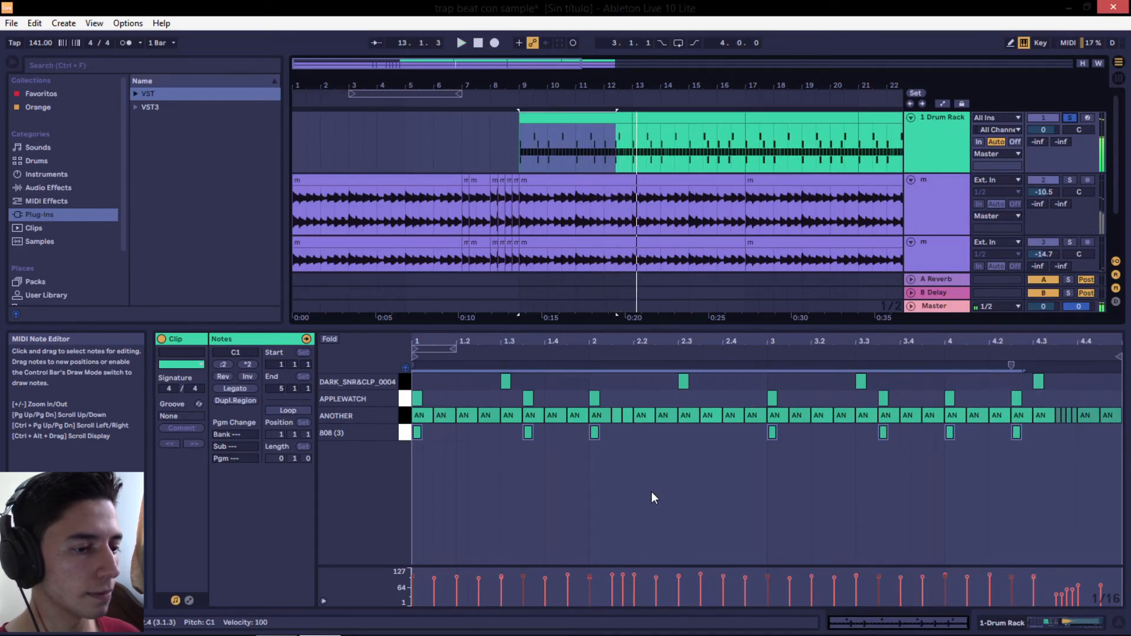
{"action": "double_click", "coordinate": [476, 44]}
Play the whole arrangement from bar 1 with all tracks audible
{"action": "mouse_move", "coordinate": [452, 86]}
{"action": "left_mouse_down"}
{"action": "mouse_move", "coordinate": [475, 104]}
{"action": "mouse_move", "coordinate": [458, 91]}
{"action": "left_mouse_up"}
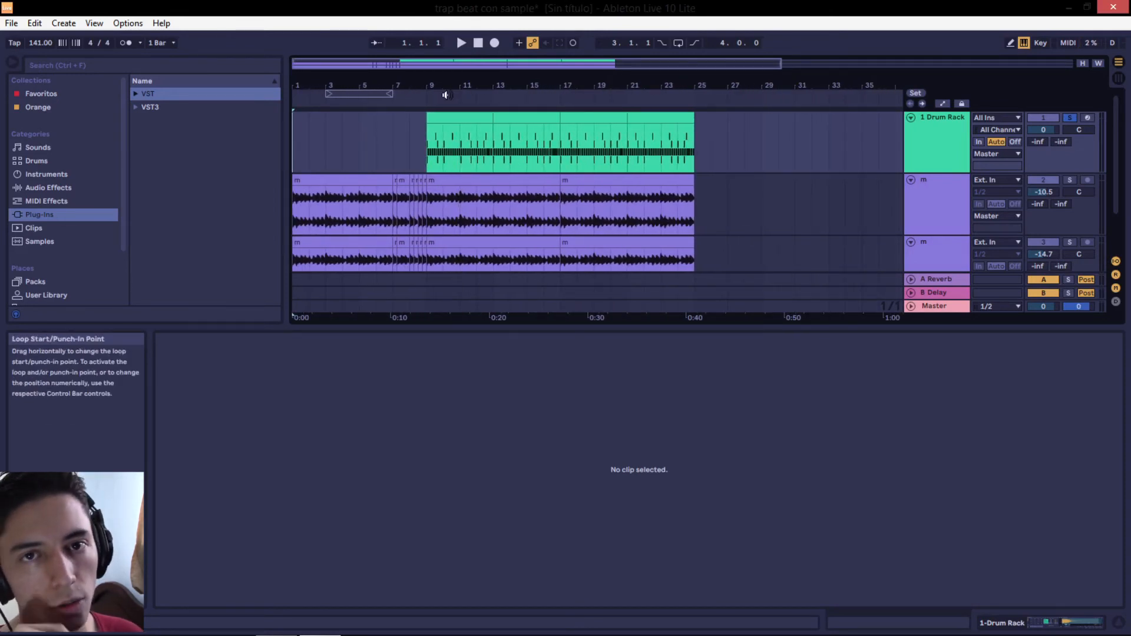
{"action": "left_click", "coordinate": [462, 43]}
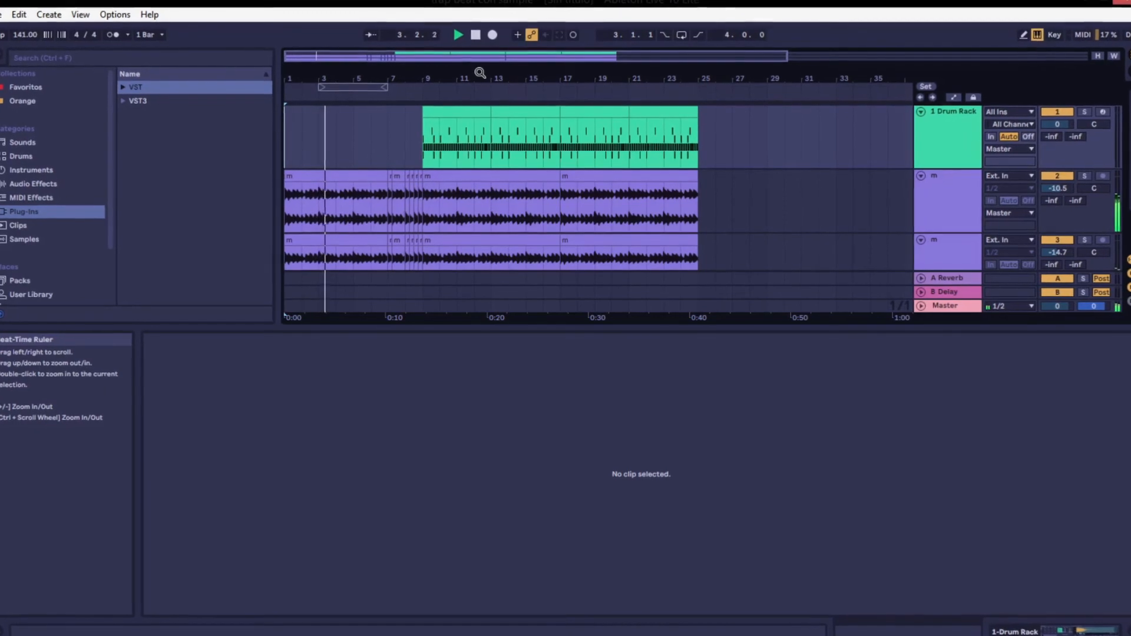
{"action": "left_click_drag", "start_coordinate": [383, 79], "coordinate": [412, 77]}
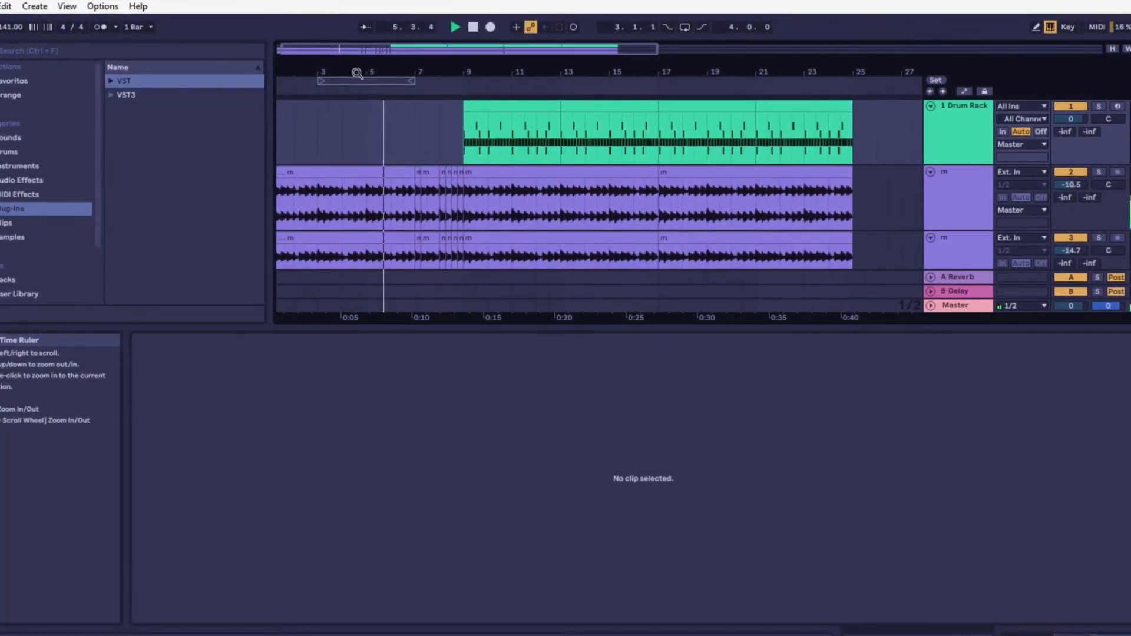